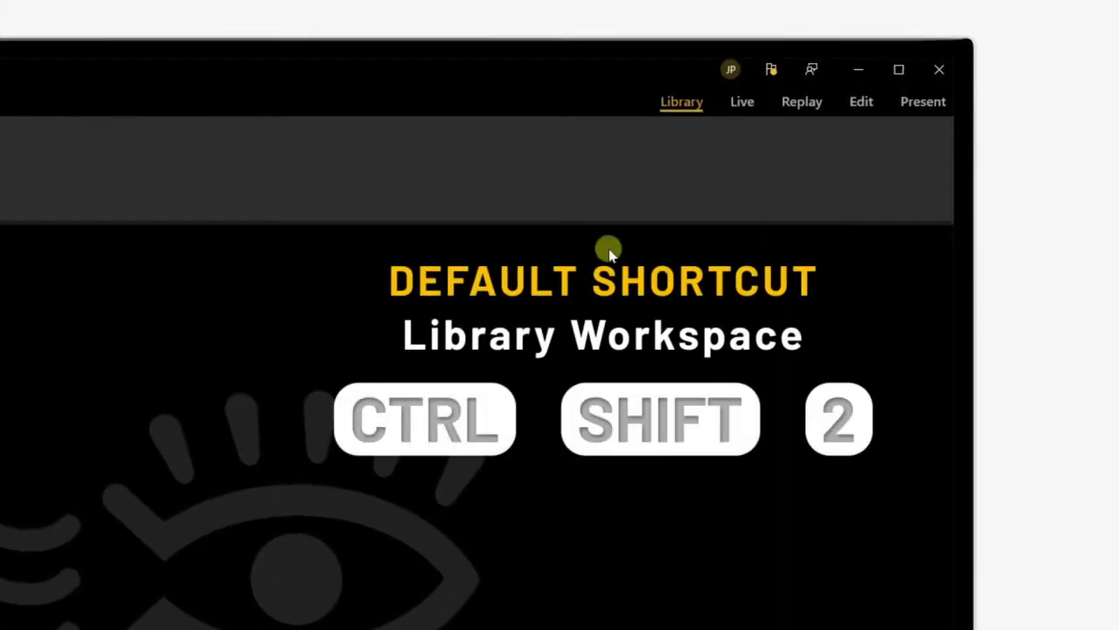
From the Live workspace's device setup, rescan cameras and enable the Live Gamer Portable 2 Plus.
click(739, 103)
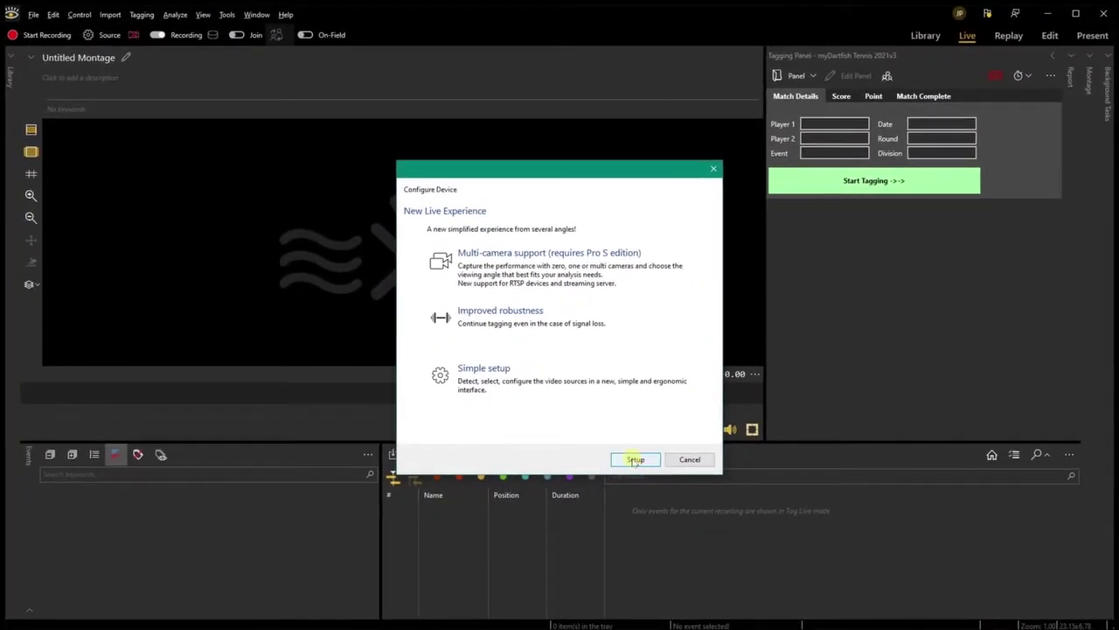
click(635, 460)
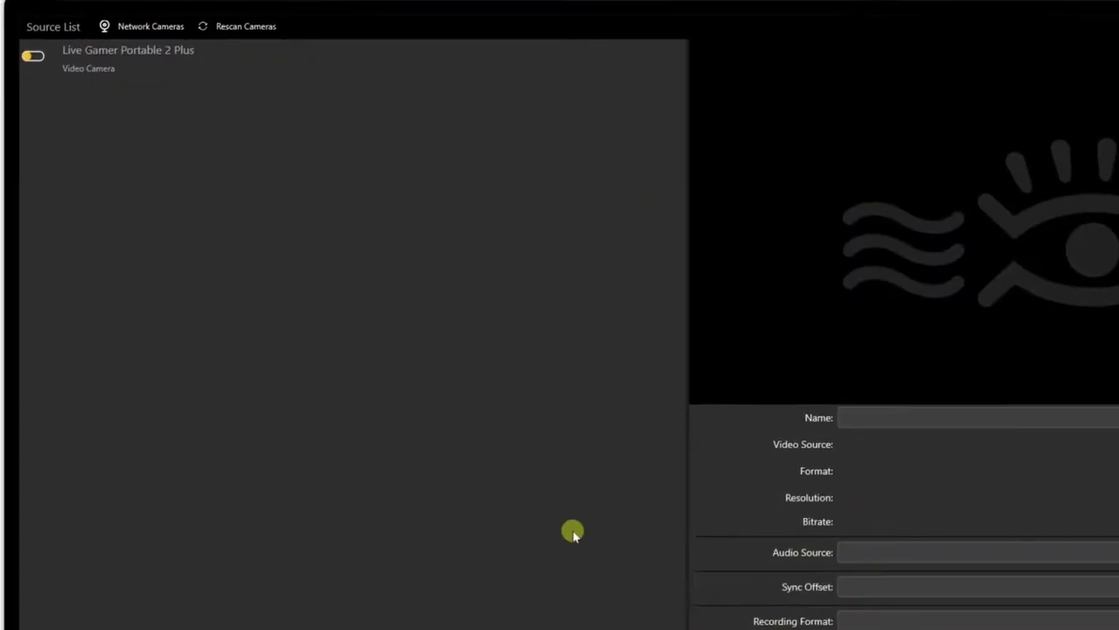
click(301, 103)
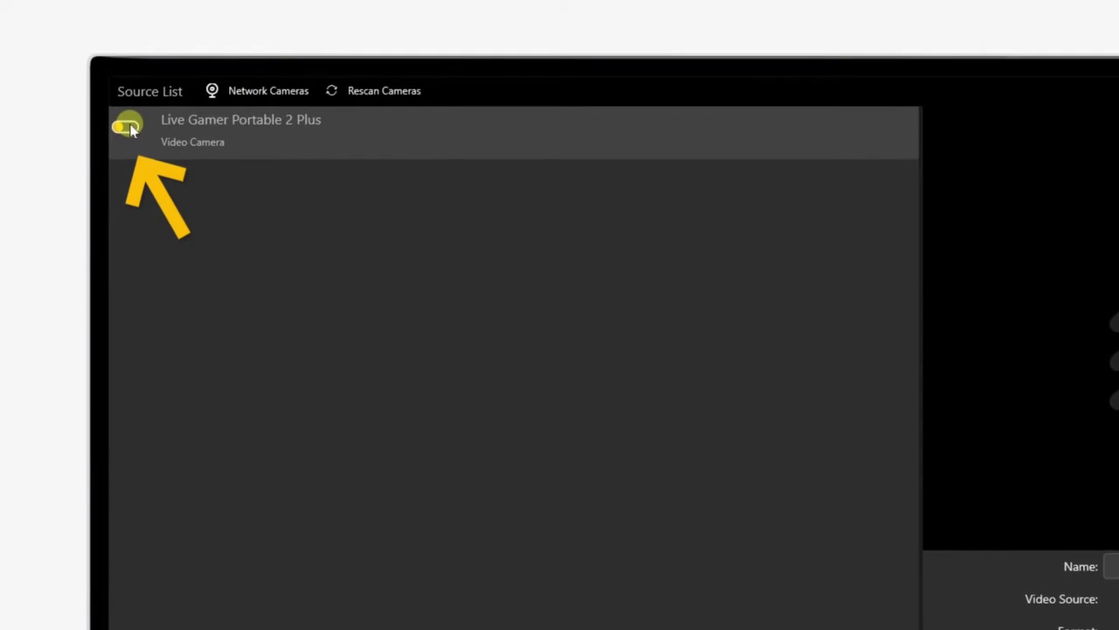
click(130, 126)
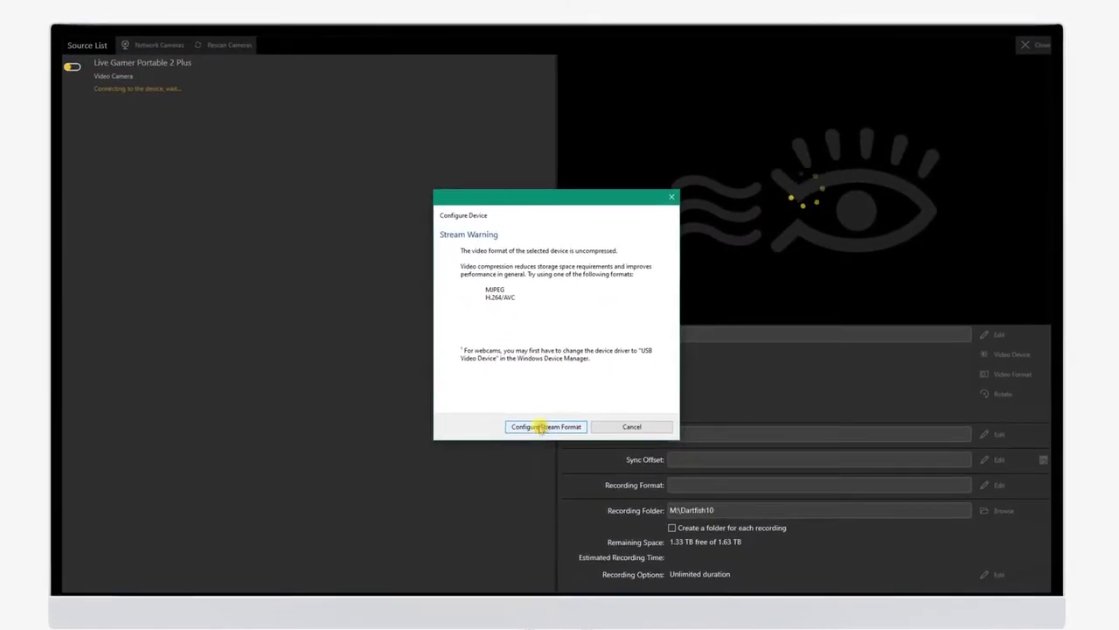
Accept the stream format setup and rename the live source to 'Camera 1'.
click(544, 421)
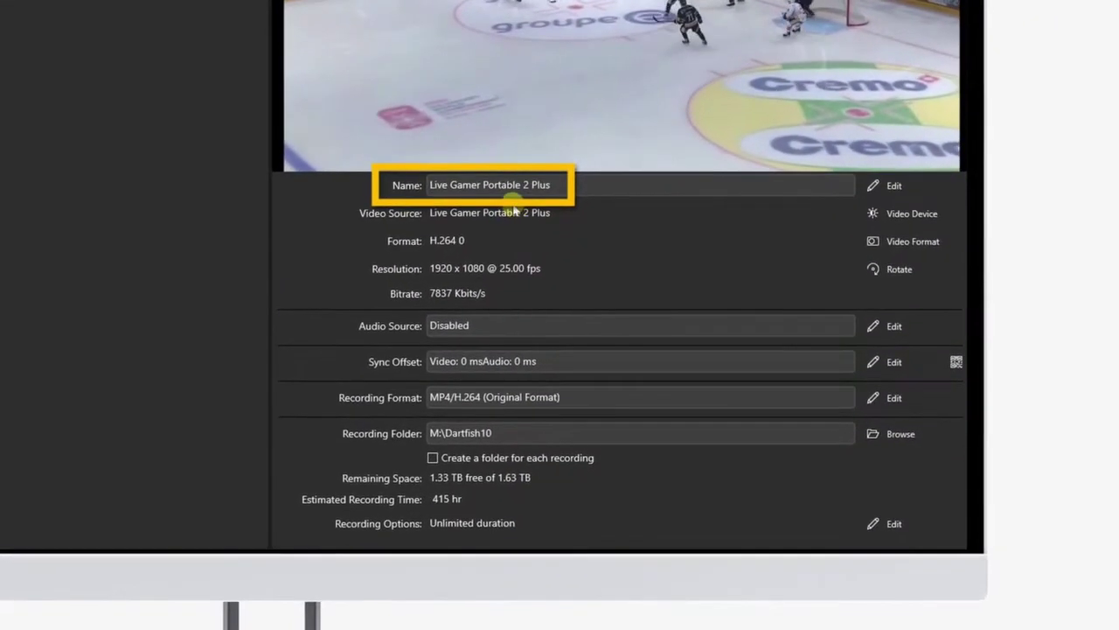
click(893, 185)
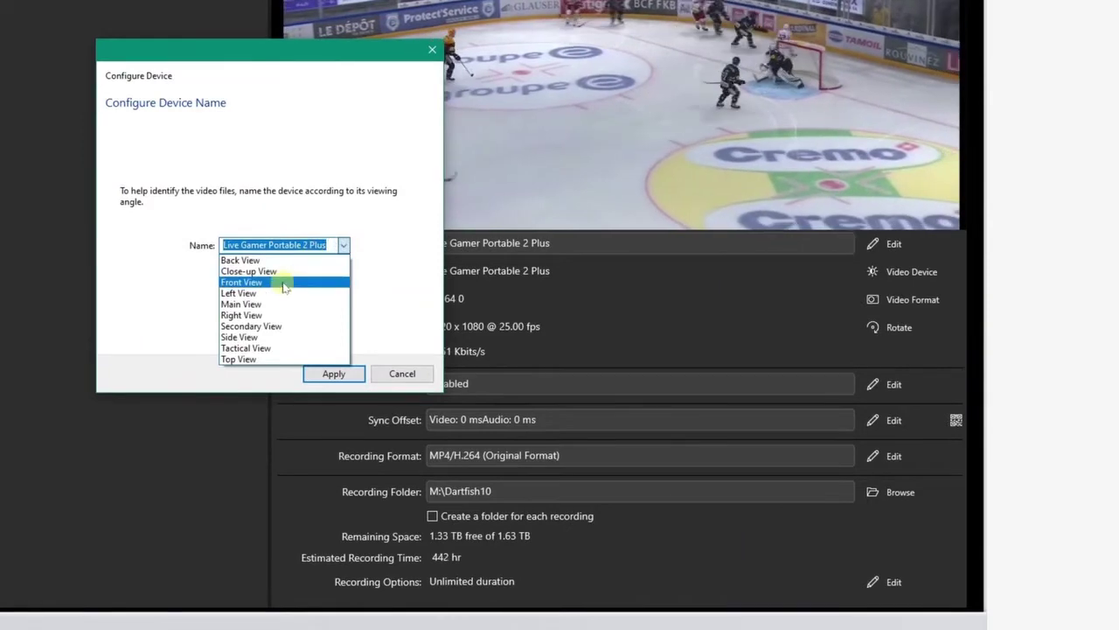
click(262, 304)
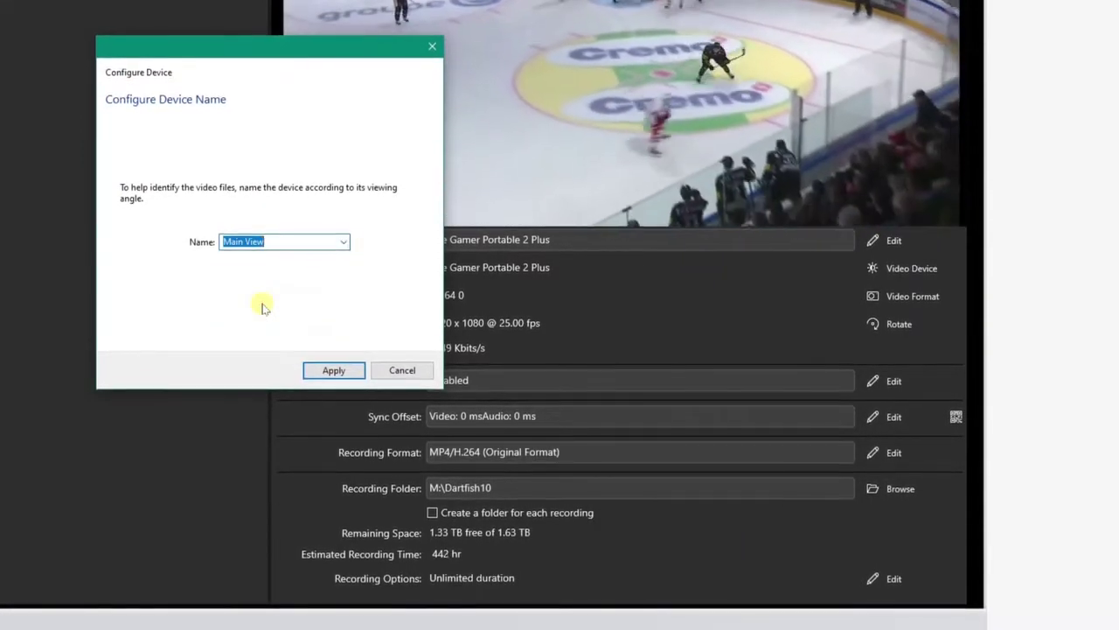
text(Camera 1)
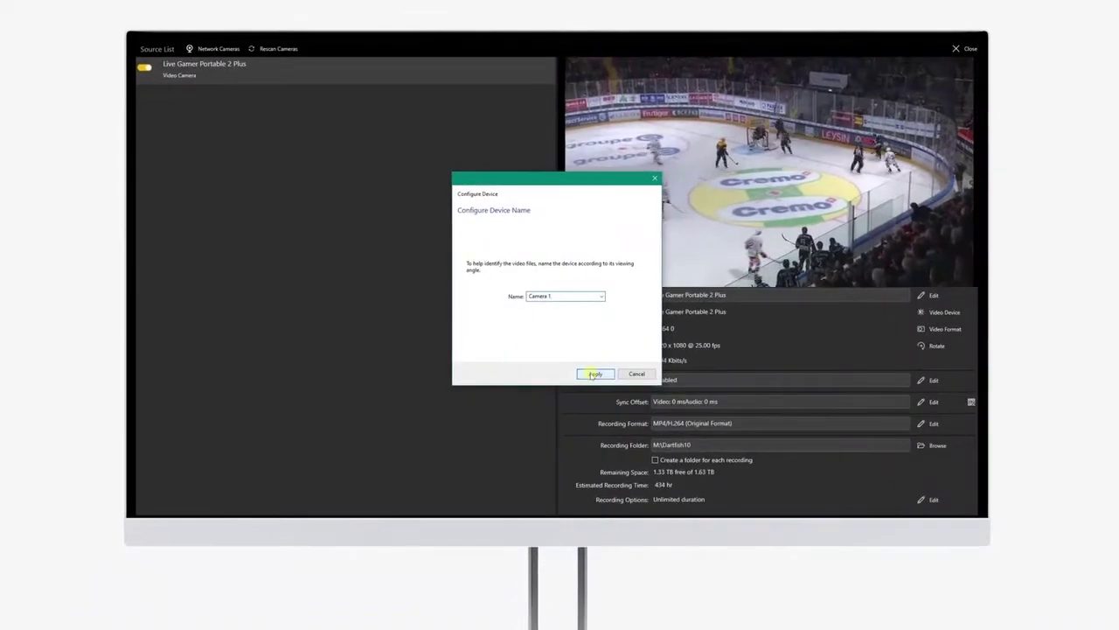
click(594, 374)
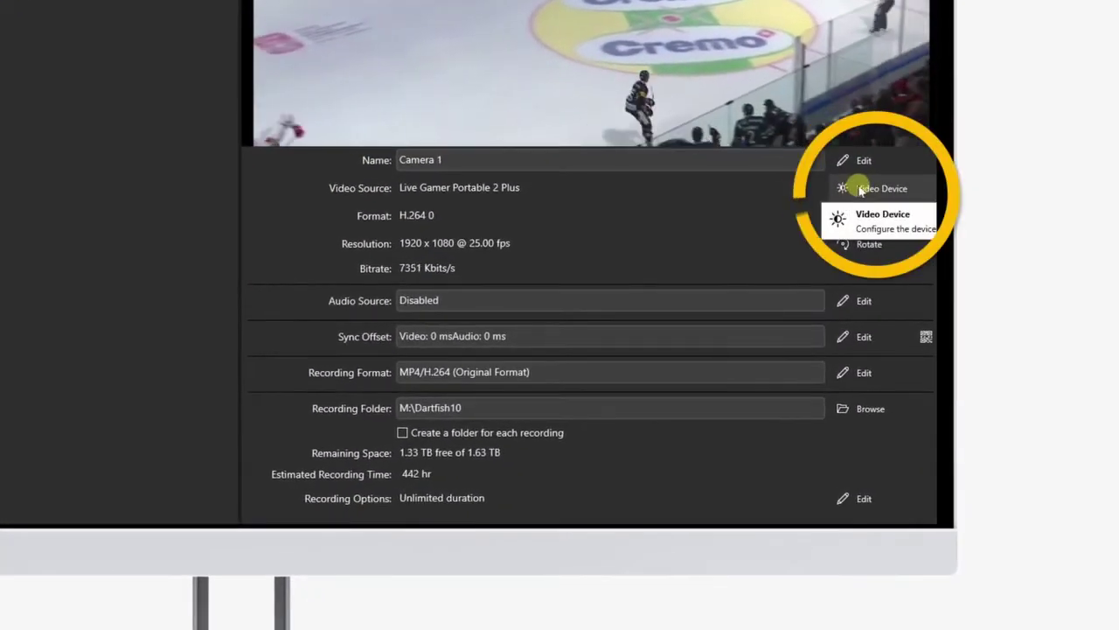
Set Camera 1's video device brightness to 55, apply it and close the dialog.
click(861, 191)
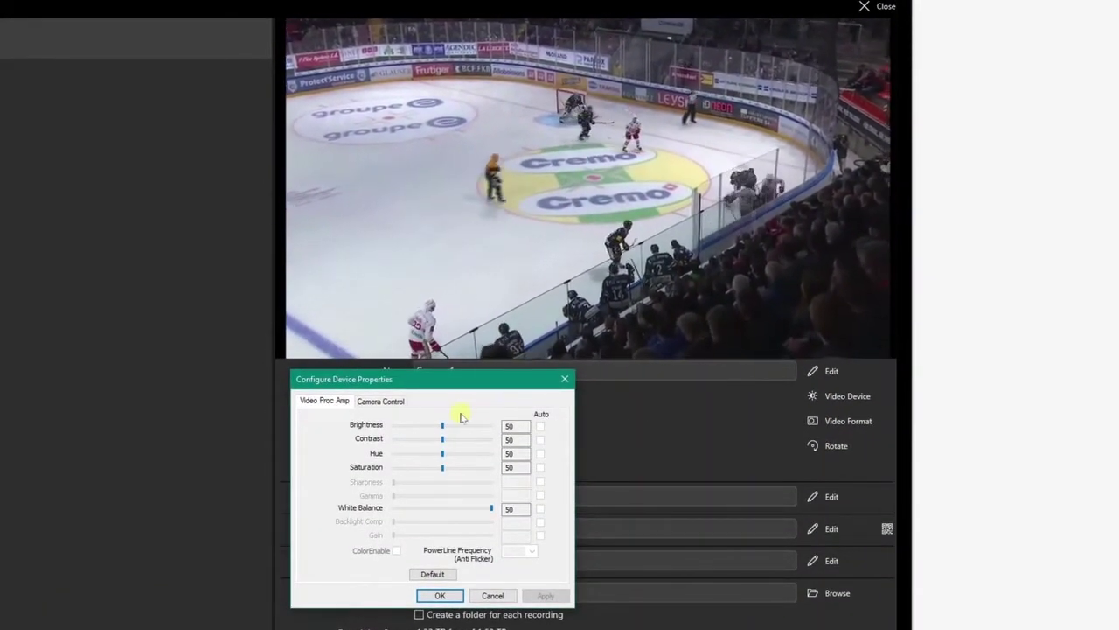
mouse_move(444, 427)
mouse_down()
mouse_move(400, 428)
mouse_move(510, 425)
mouse_move(451, 434)
mouse_up()
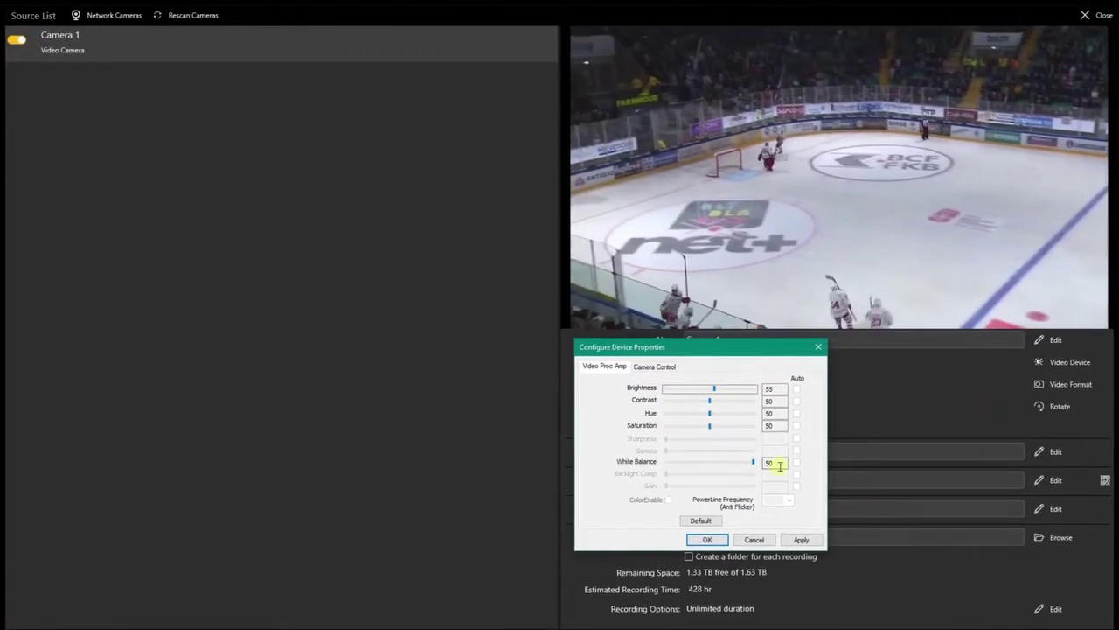
click(801, 540)
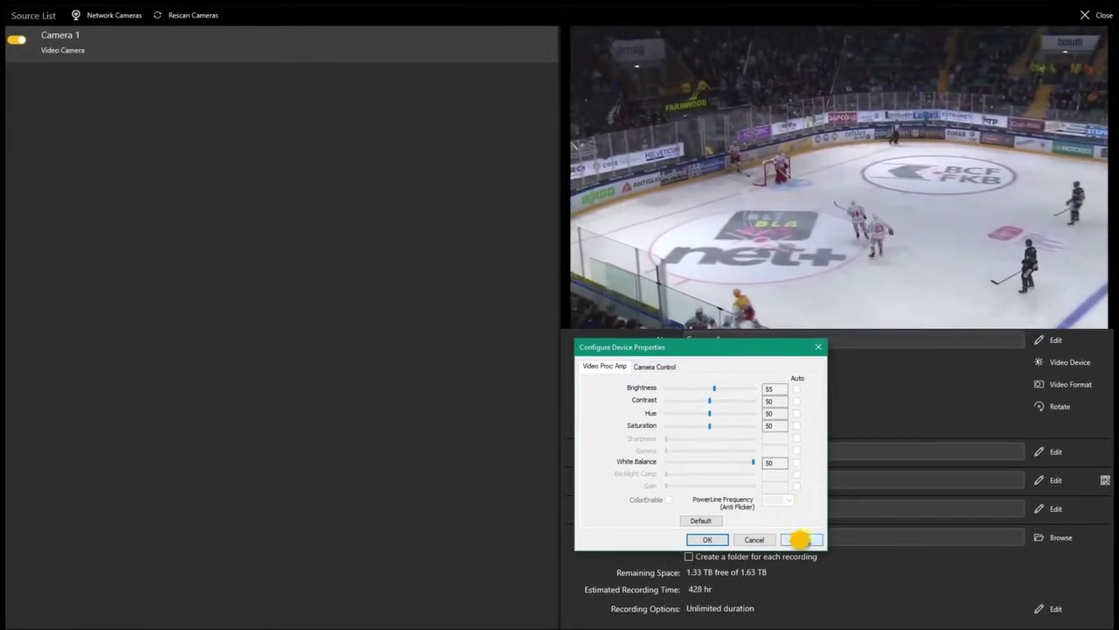
click(706, 541)
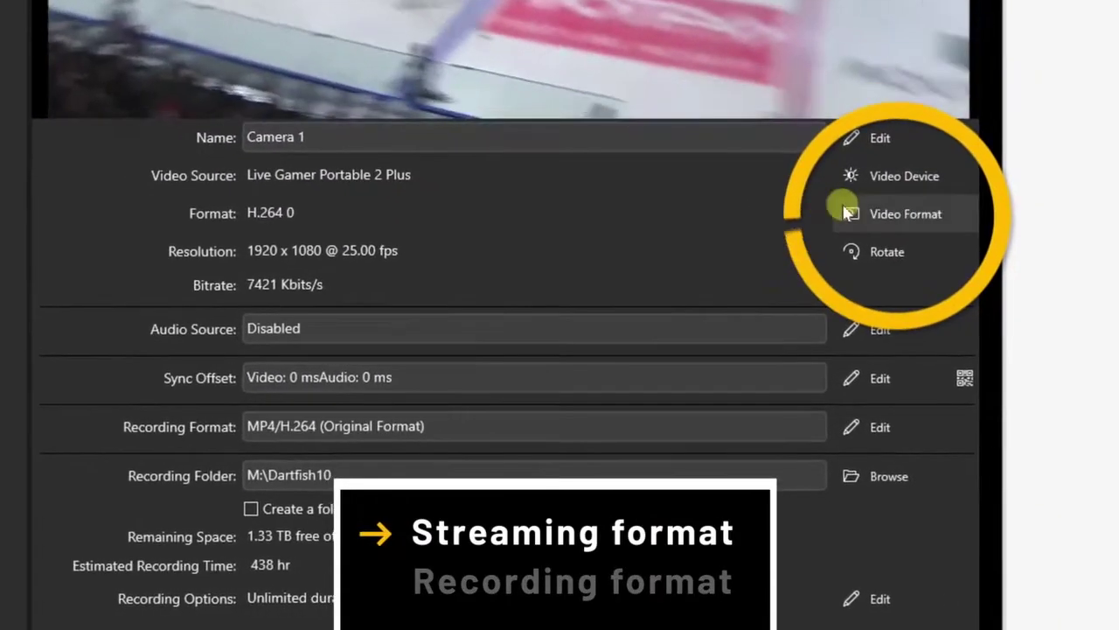
Keep Camera 1's video format at H.264, 1920 x 1080 (16:9), 25 fps.
click(925, 272)
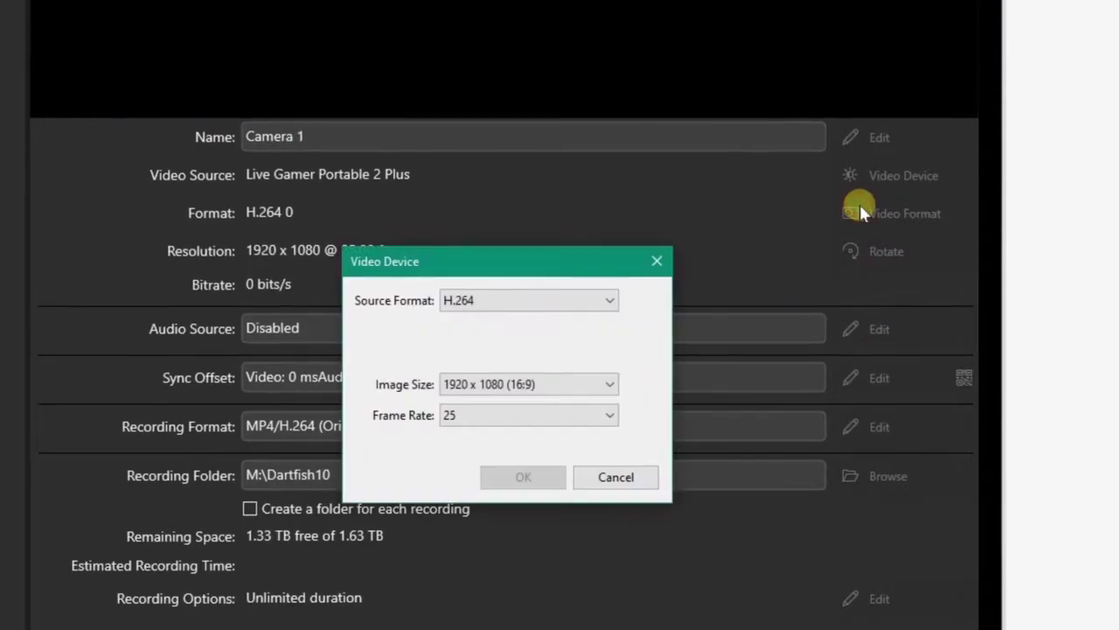
click(623, 308)
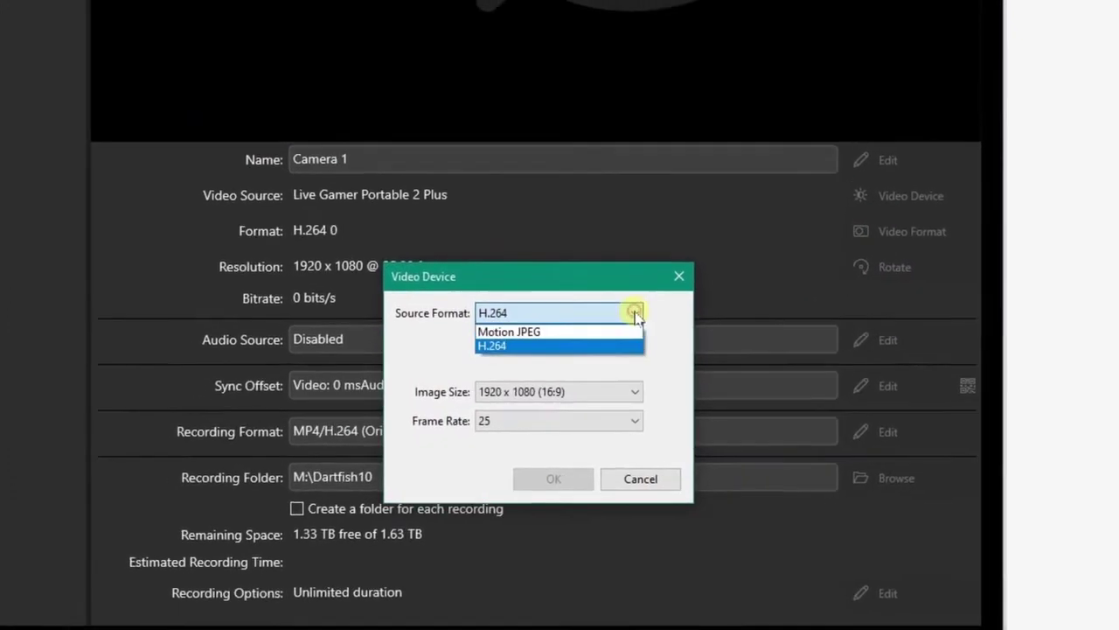
click(623, 308)
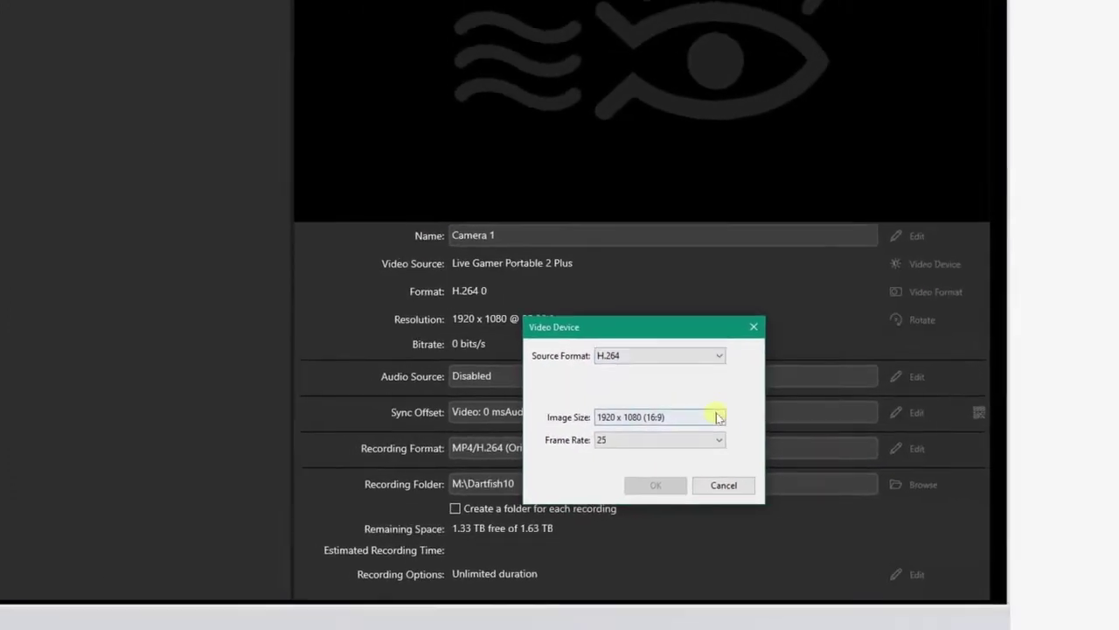
click(717, 417)
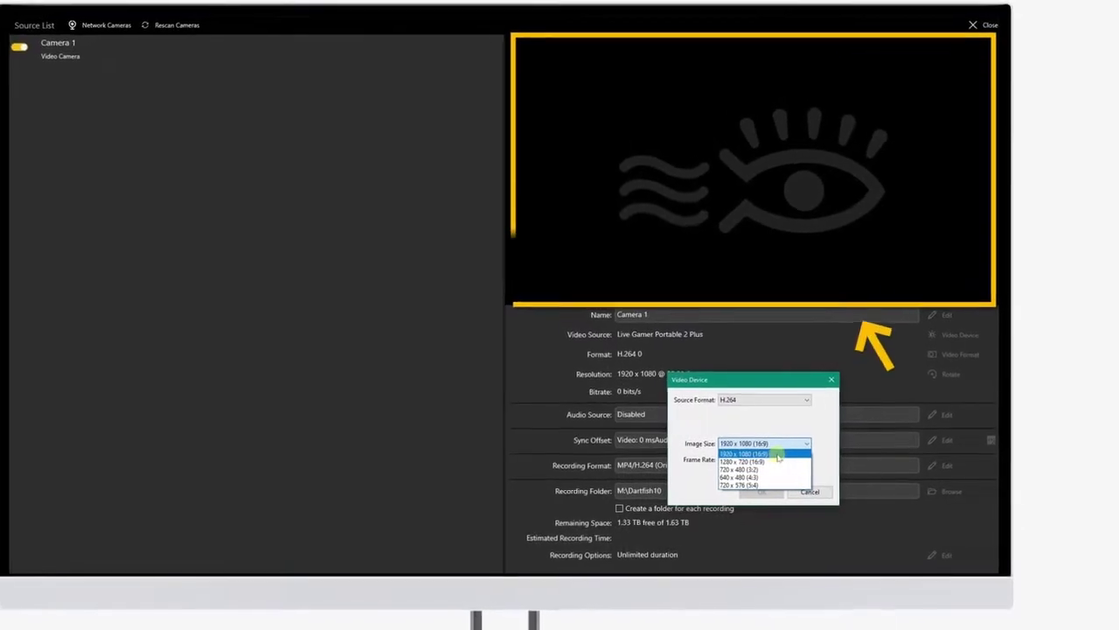
click(777, 454)
click(778, 459)
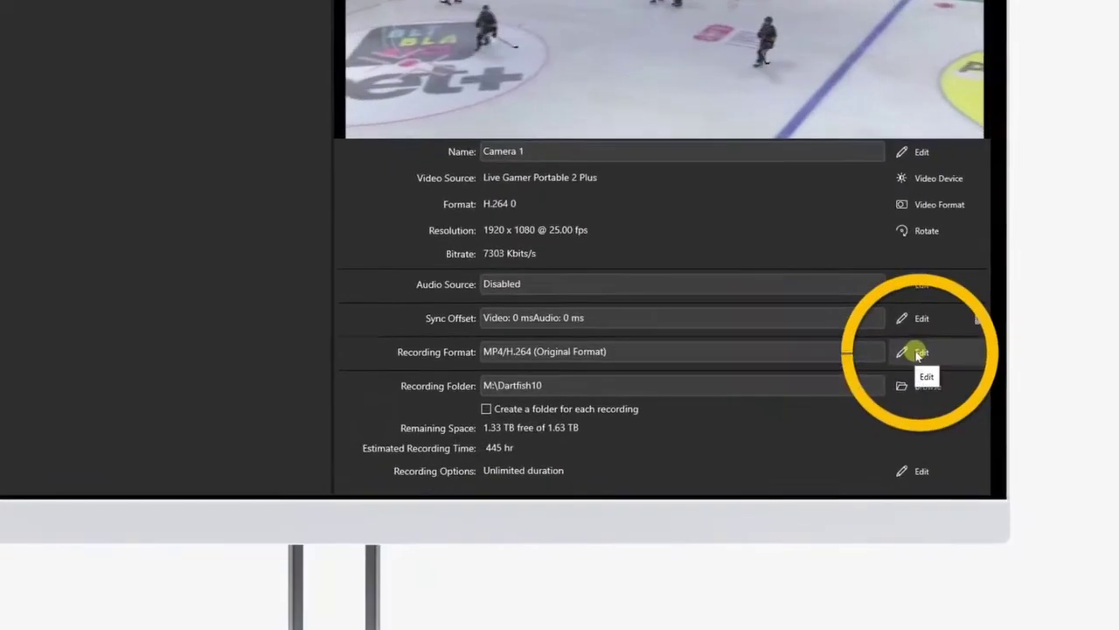
click(916, 353)
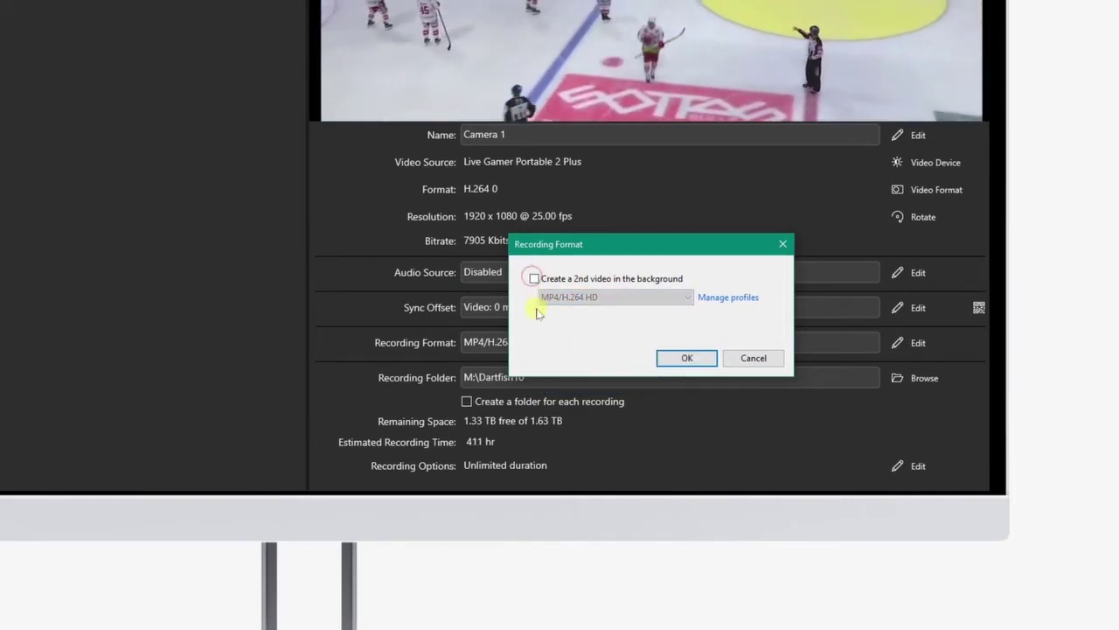
click(707, 302)
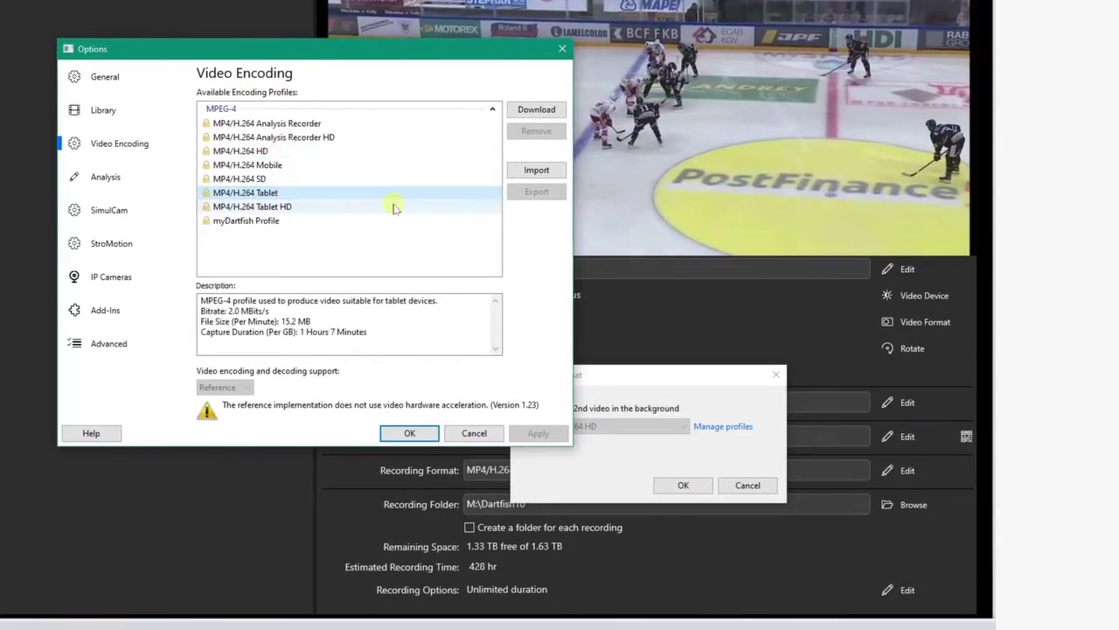
click(491, 435)
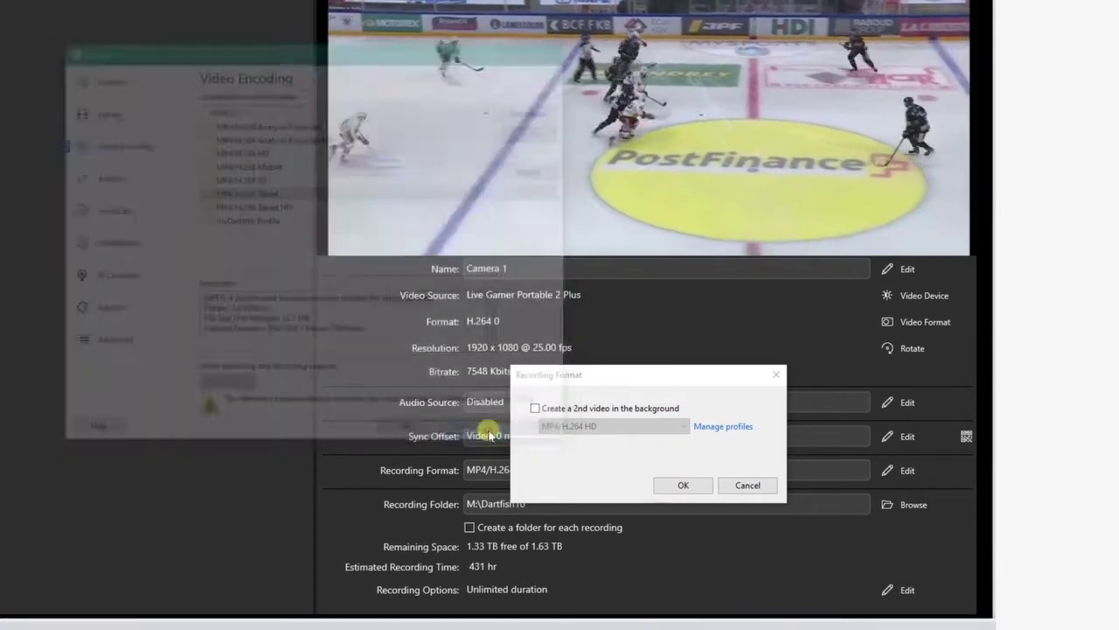
click(750, 484)
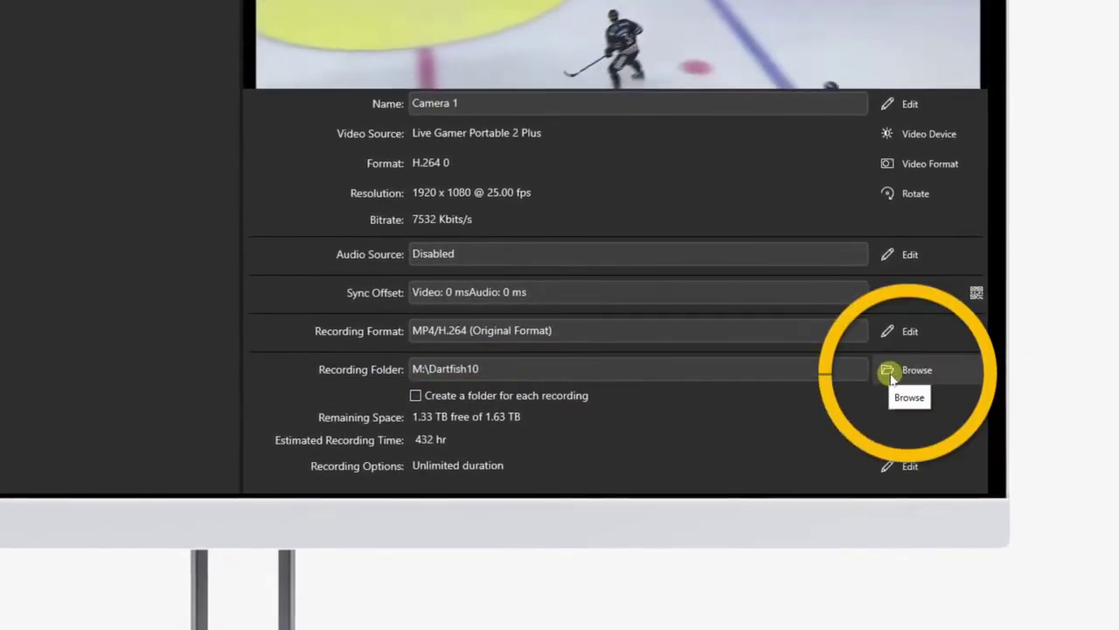
Record Camera 1 into M:\Dartfish10\LiveRecording with a 240-minute duration limit.
click(890, 375)
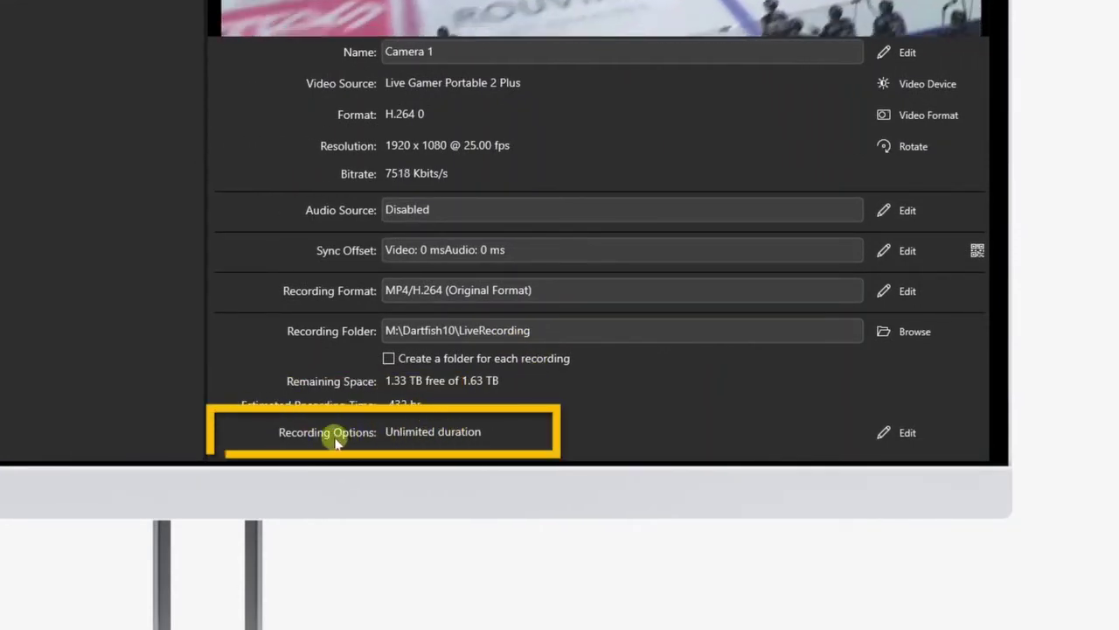
click(918, 440)
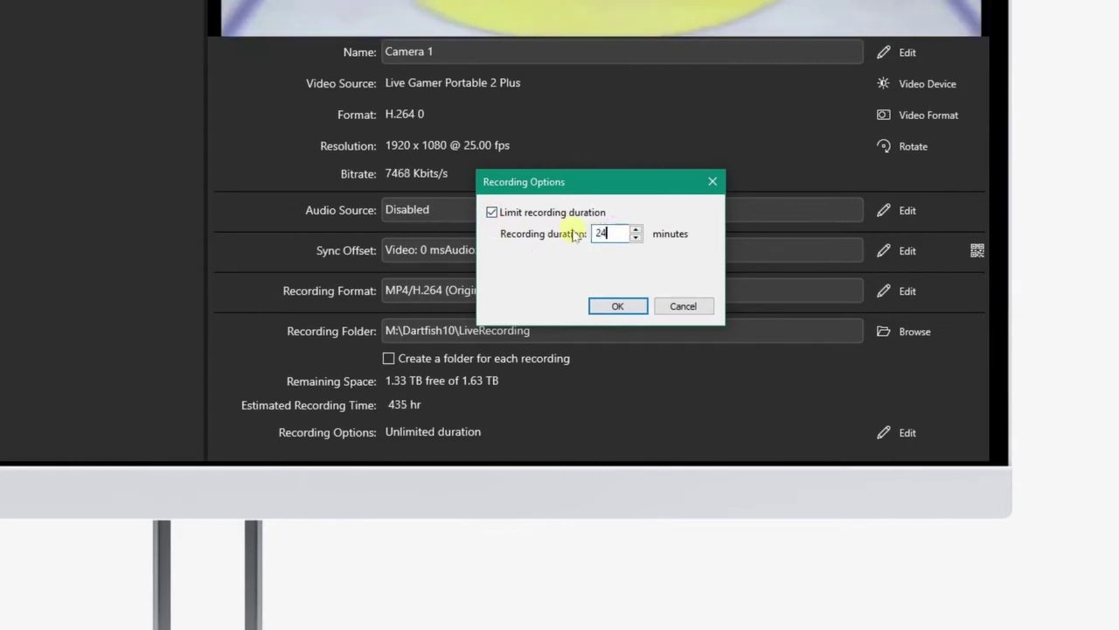
click(617, 306)
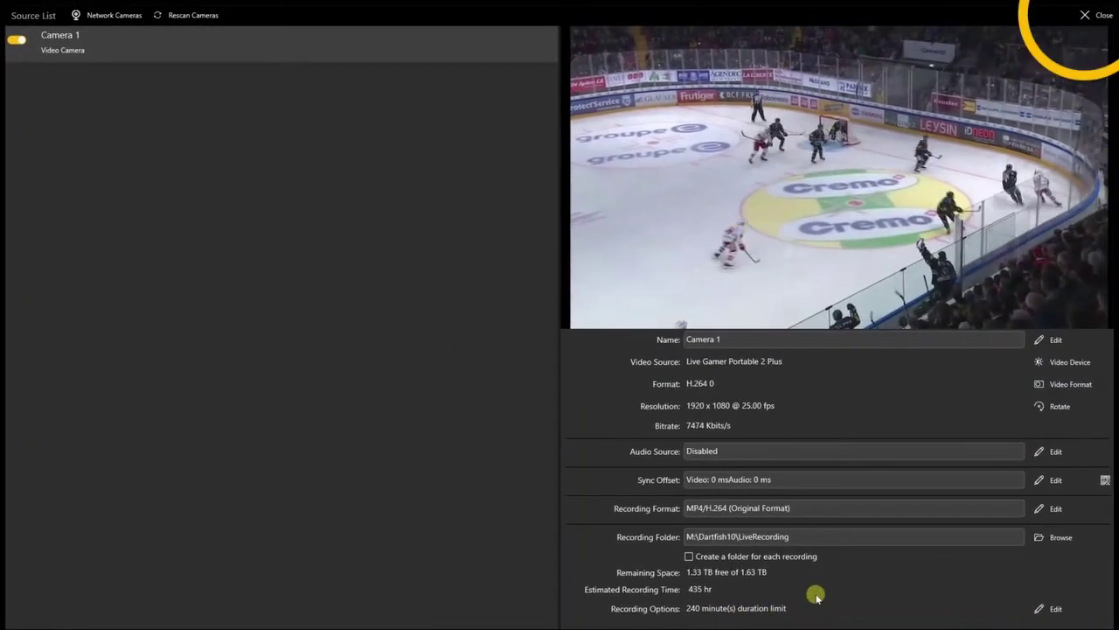
Close the Source List to return to the Live workspace with Camera 1's feed.
click(1093, 15)
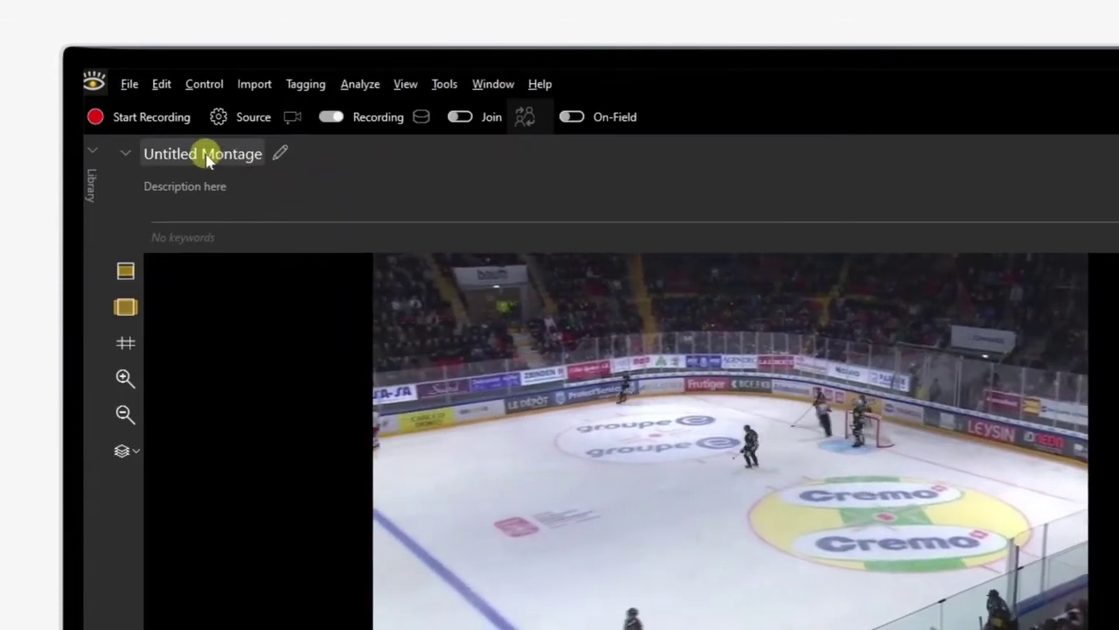
Title the montage 'Game of the day' with description 'Description here', then start recording.
click(201, 154)
text(Game of the day)
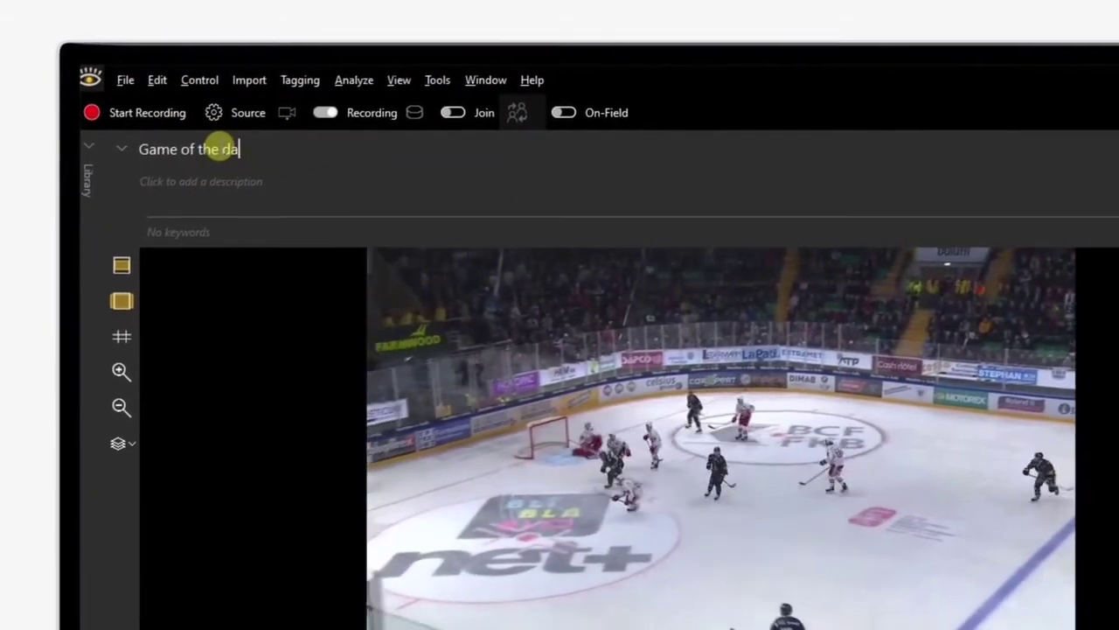
click(210, 174)
text(Description he)
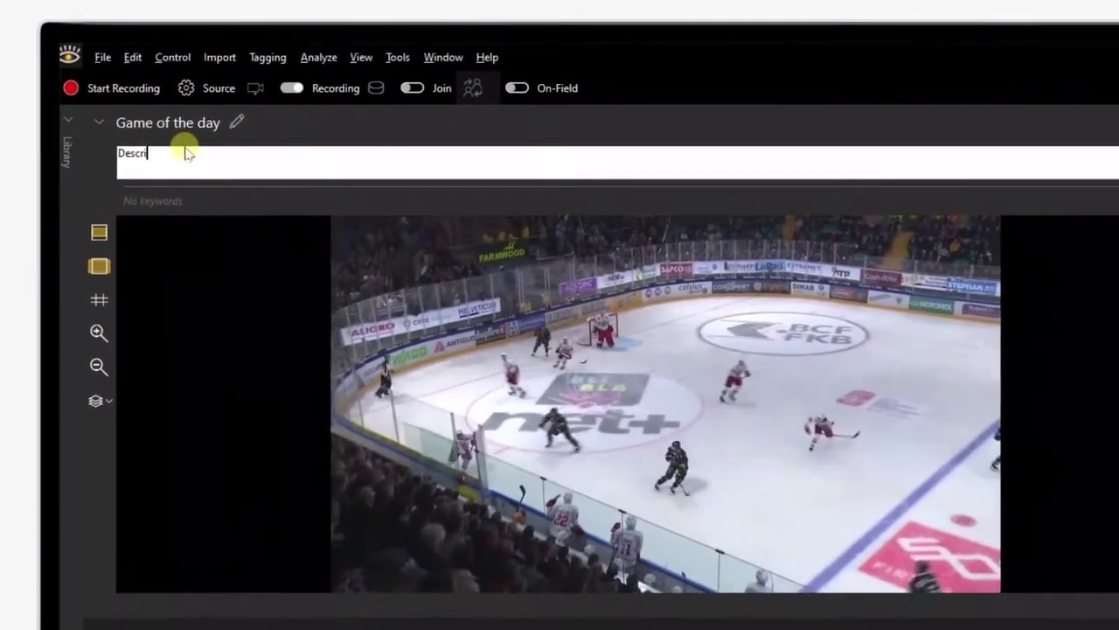
text(re)
key(Return)
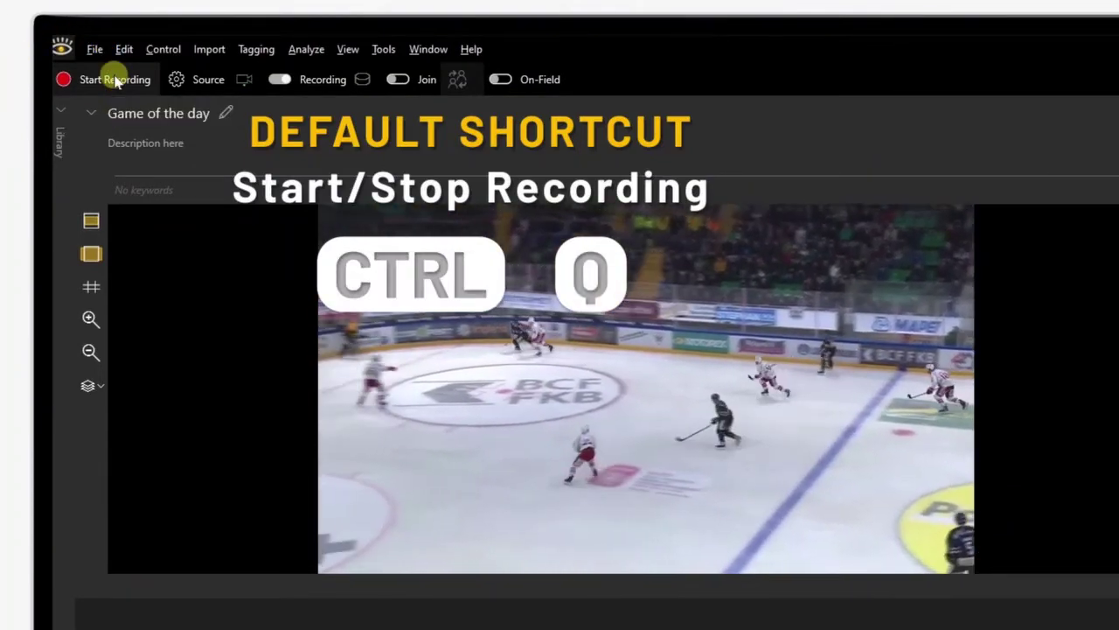
click(116, 79)
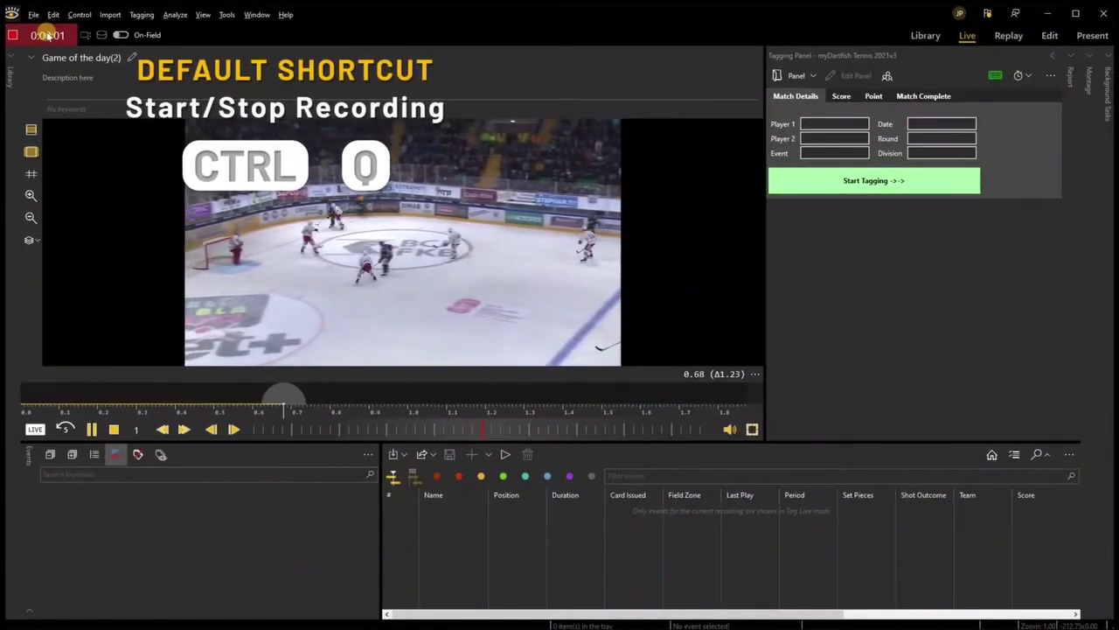